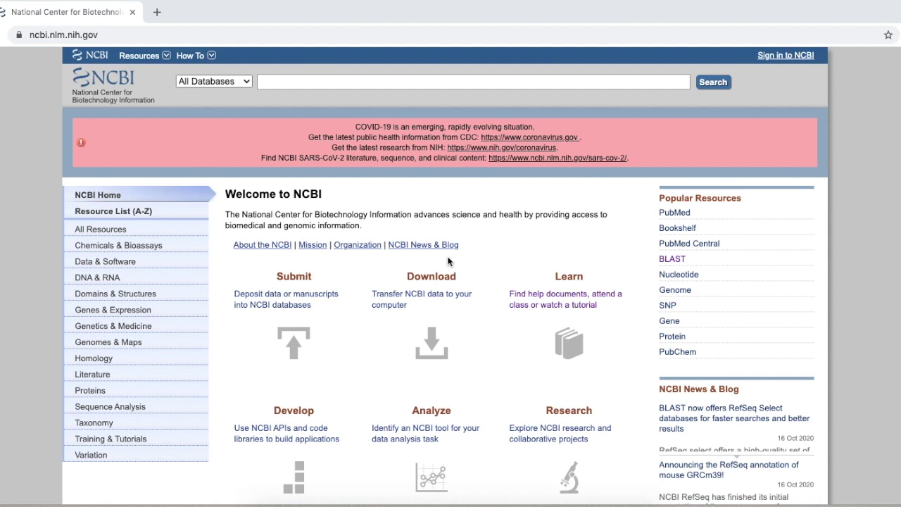
Search the Gene database for COX1.
{"action": "left_click", "coordinate": [247, 83]}
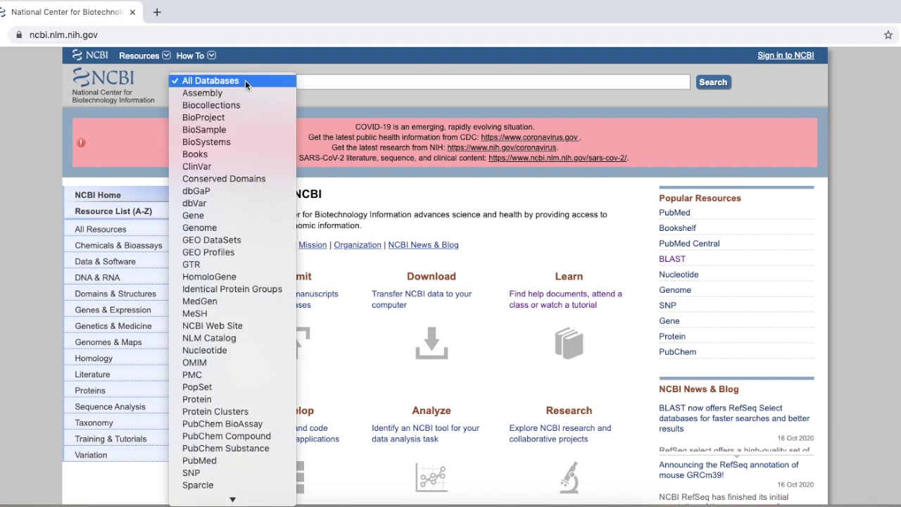
{"action": "left_click", "coordinate": [216, 217]}
{"action": "left_click", "coordinate": [281, 81]}
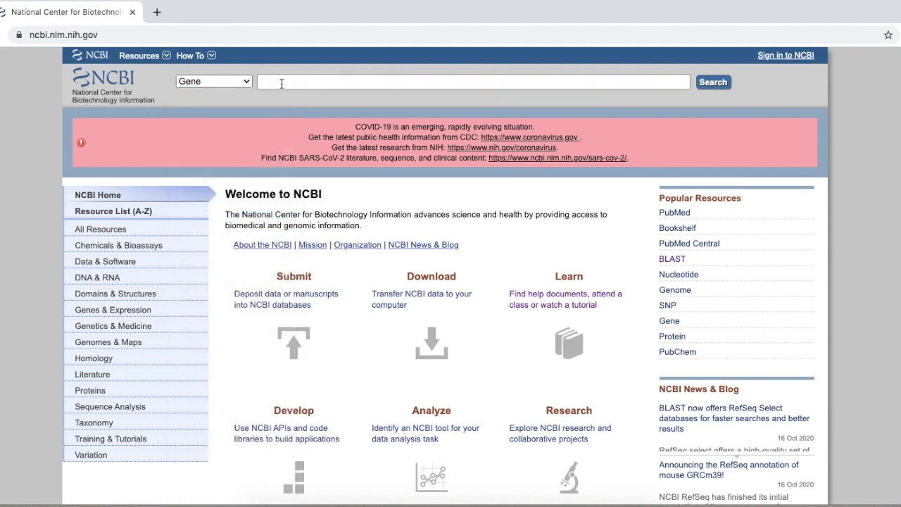
{"action": "type", "text": "COX1"}
{"action": "left_click", "coordinate": [719, 83]}
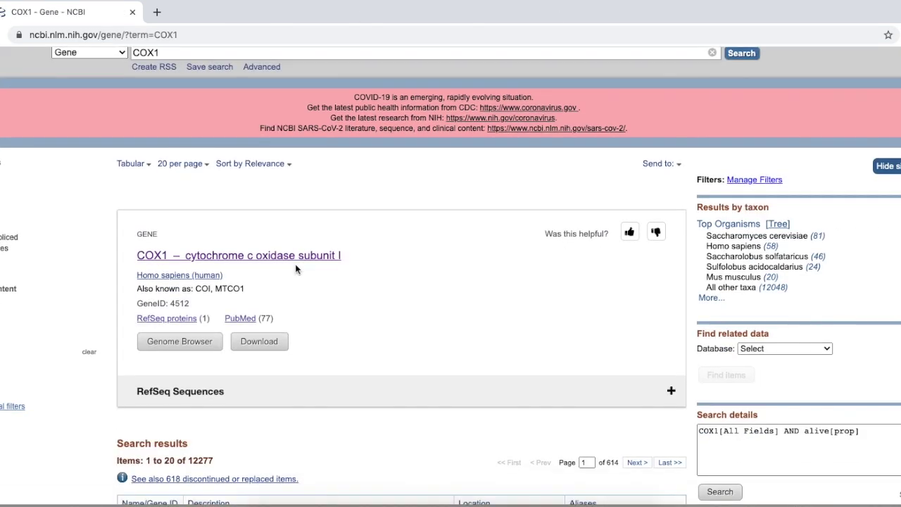
In Search details, replace the alive filter with 'And Pan' to form 'COX1 And Pan'.
{"action": "scroll", "coordinate": [298, 266], "scroll_direction": "down", "scroll_amount": 1}
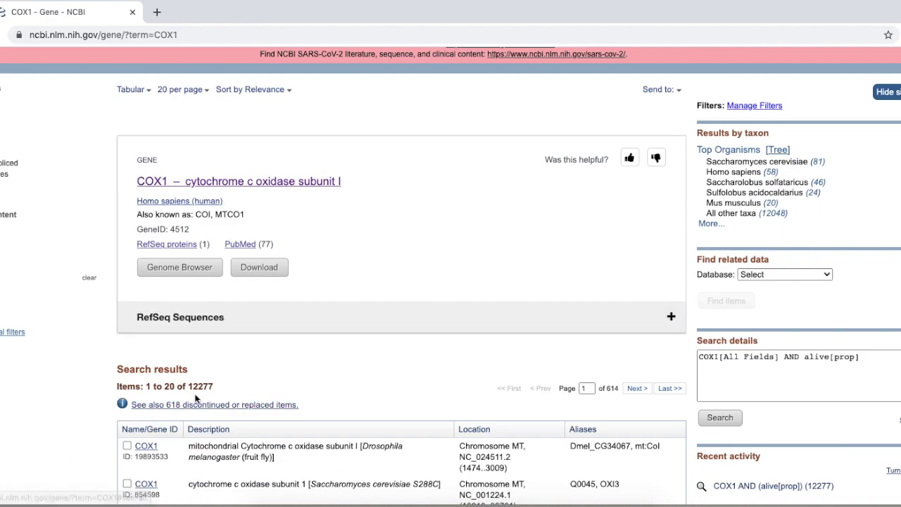
{"action": "scroll", "coordinate": [289, 393], "scroll_direction": "down", "scroll_amount": 2}
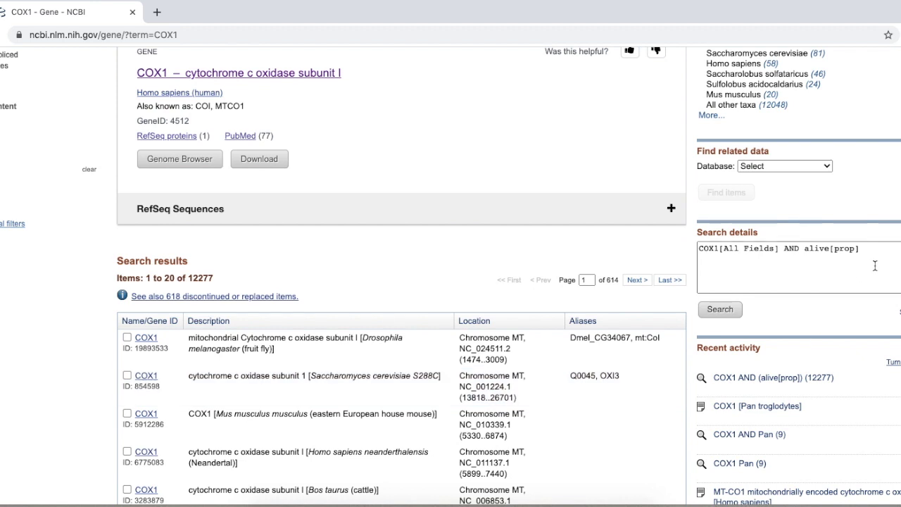
{"action": "left_click", "coordinate": [876, 256]}
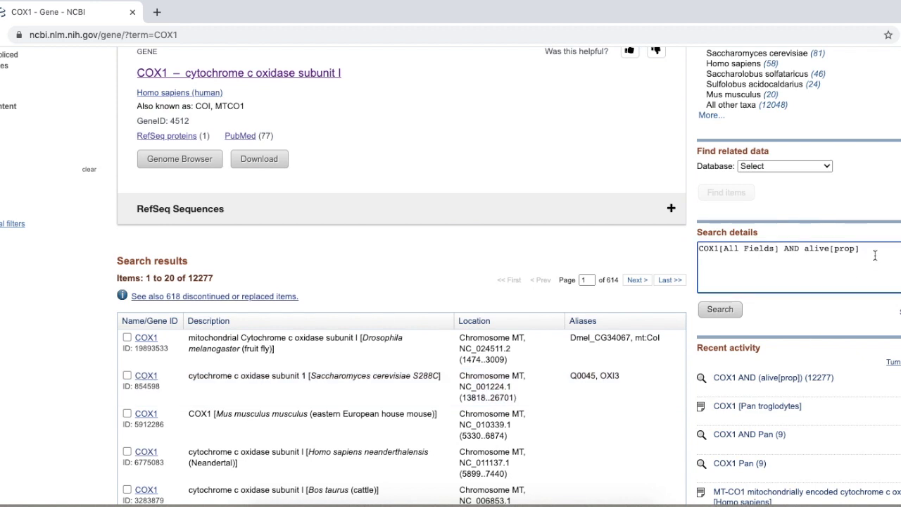
{"action": "key", "text": "BackSpace"}
{"action": "key", "text": "BackSpace"}
{"action": "key", "text": "BackSpace"}
{"action": "key", "text": "BackSpace"}
{"action": "key", "text": "BackSpace"}
{"action": "key", "text": "BackSpace"}
{"action": "key", "text": "BackSpace"}
{"action": "key", "text": "BackSpace"}
{"action": "key", "text": "BackSpace"}
{"action": "key", "text": "BackSpace"}
{"action": "key", "text": "BackSpace"}
{"action": "key", "text": "BackSpace"}
{"action": "key", "text": "BackSpace"}
{"action": "key", "text": "BackSpace"}
{"action": "key", "text": "BackSpace"}
{"action": "key", "text": "BackSpace"}
{"action": "key", "text": "BackSpace"}
{"action": "key", "text": "BackSpace"}
{"action": "key", "text": "BackSpace"}
{"action": "key", "text": "BackSpace"}
{"action": "key", "text": "BackSpace"}
{"action": "key", "text": "BackSpace"}
{"action": "key", "text": "BackSpace"}
{"action": "key", "text": "BackSpace"}
{"action": "key", "text": "BackSpace"}
{"action": "key", "text": "BackSpace"}
{"action": "key", "text": "BackSpace"}
{"action": "key", "text": "BackSpace"}
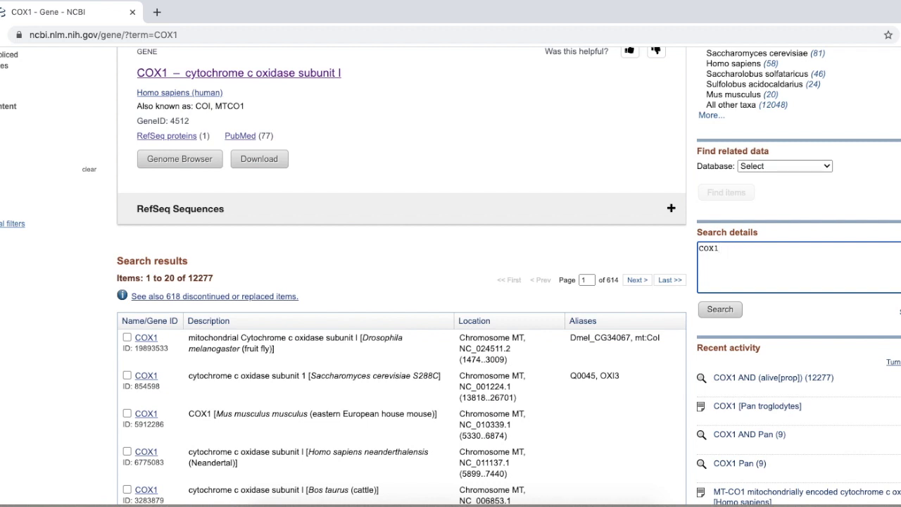
{"action": "type", "text": "And Pan"}
Run the 'COX1 And Pan' search and open the Pan troglodytes COX1 record (Gene ID 807866).
{"action": "left_click", "coordinate": [720, 310]}
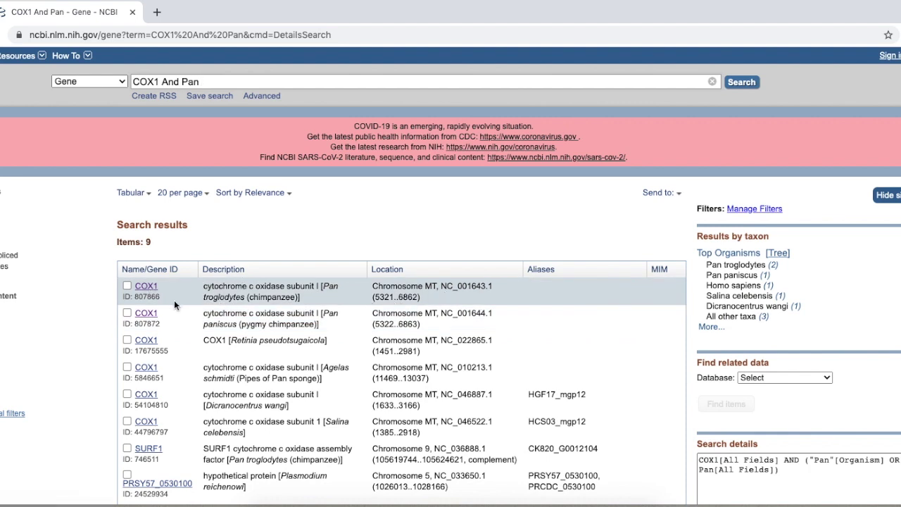
{"action": "left_click", "coordinate": [148, 287]}
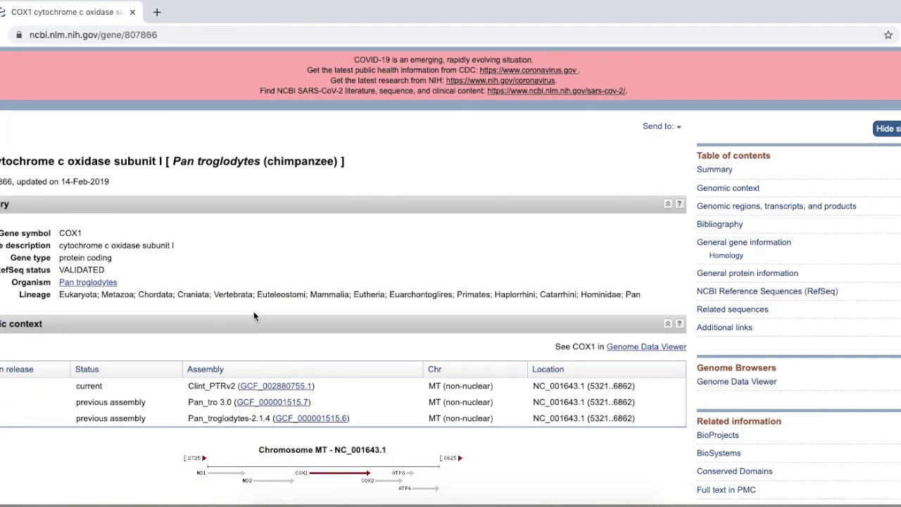
{"action": "scroll", "coordinate": [254, 316], "scroll_direction": "down", "scroll_amount": 3}
{"action": "scroll", "coordinate": [254, 316], "scroll_direction": "down", "scroll_amount": 3}
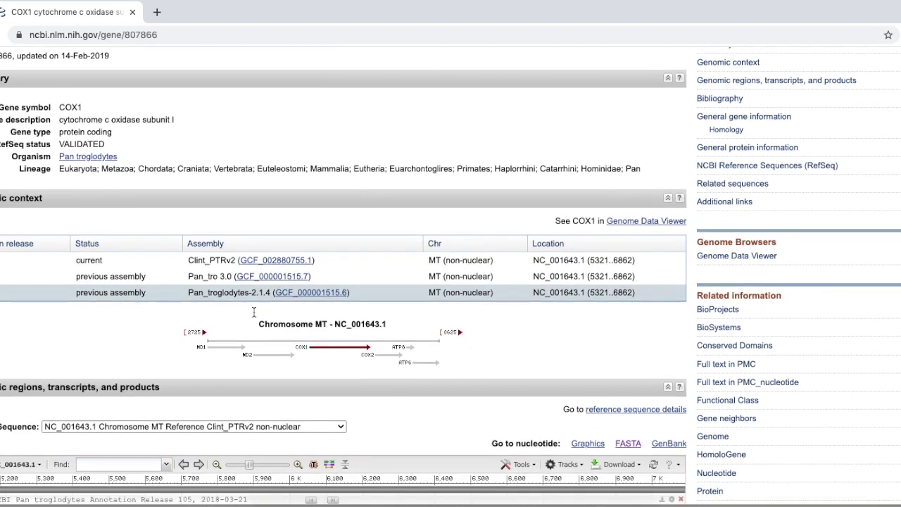
{"action": "scroll", "coordinate": [254, 316], "scroll_direction": "down", "scroll_amount": 1}
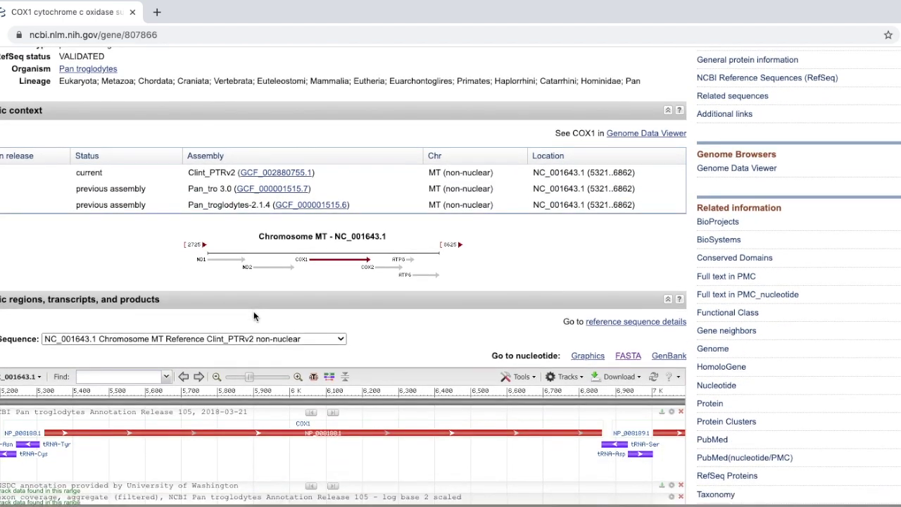
Copy the chimpanzee COX1 FASTA sequence (NC_001643.1, 5321–6862) and open a new browser tab.
{"action": "left_click", "coordinate": [633, 360]}
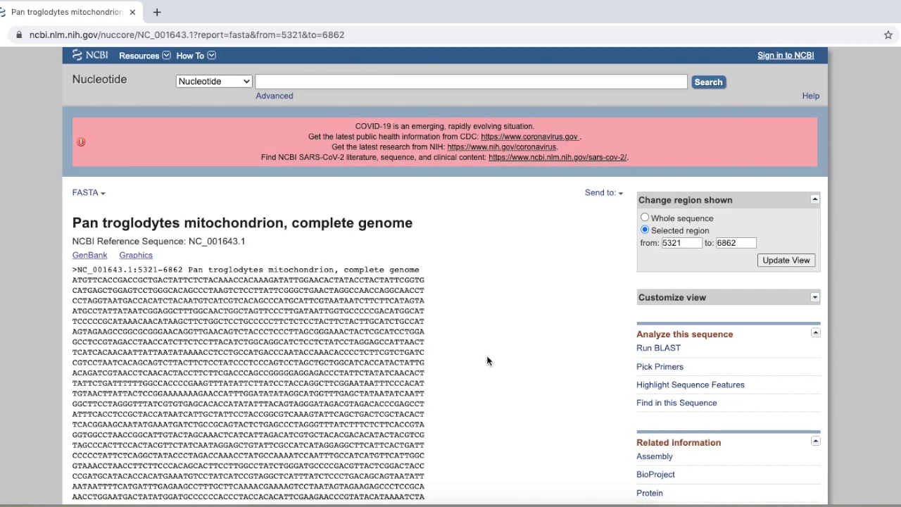
{"action": "scroll", "coordinate": [521, 360], "scroll_direction": "down", "scroll_amount": 2}
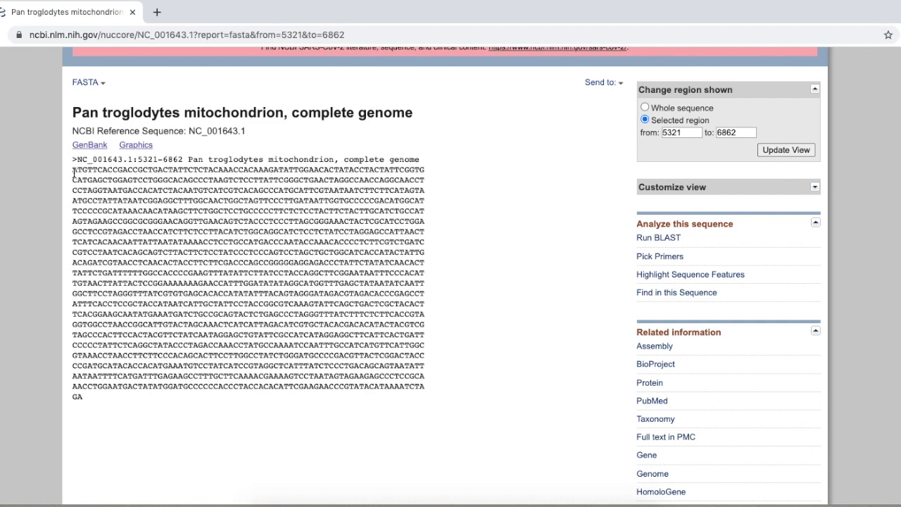
{"action": "left_click_drag", "start_coordinate": [74, 173], "coordinate": [195, 402]}
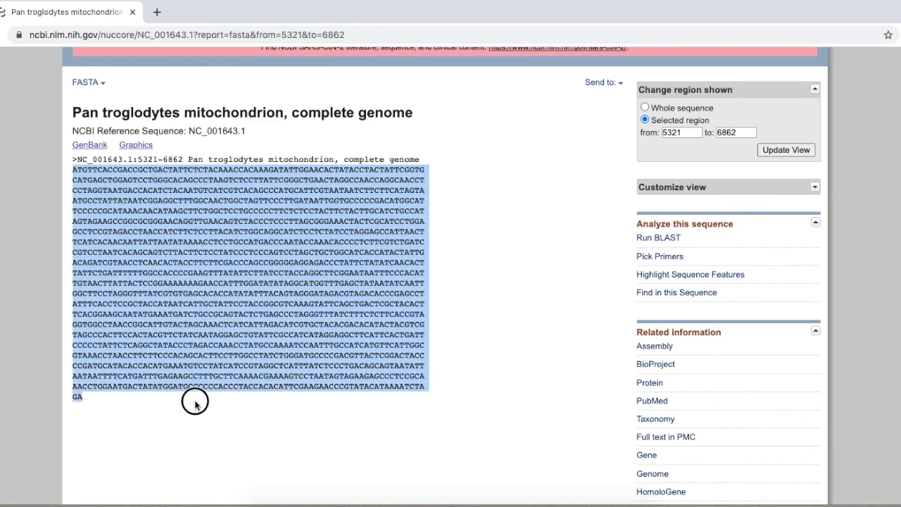
{"action": "left_click", "coordinate": [195, 402]}
{"action": "right_click", "coordinate": [228, 319]}
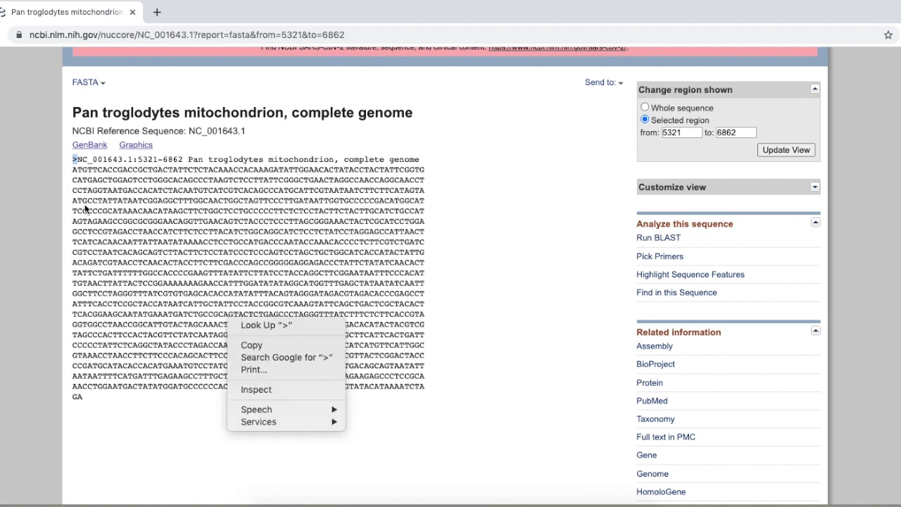
{"action": "left_click", "coordinate": [299, 204]}
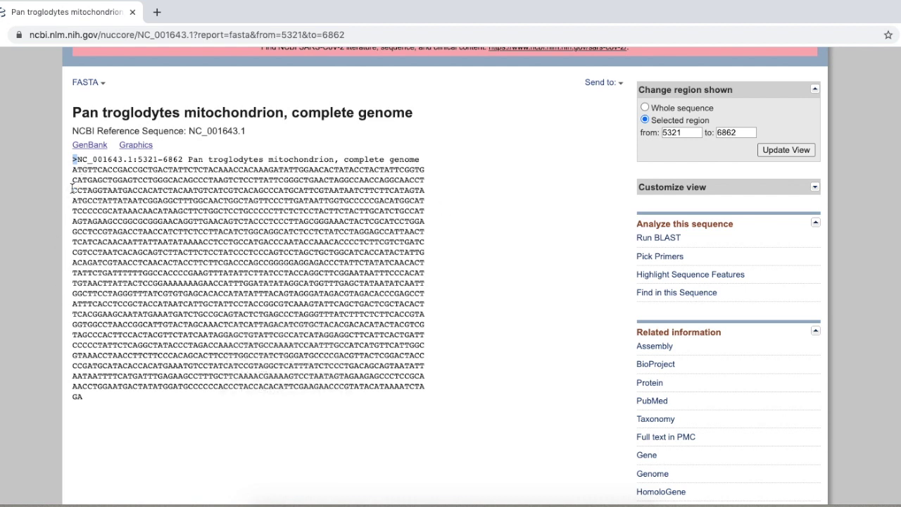
{"action": "left_click_drag", "start_coordinate": [73, 169], "coordinate": [164, 397]}
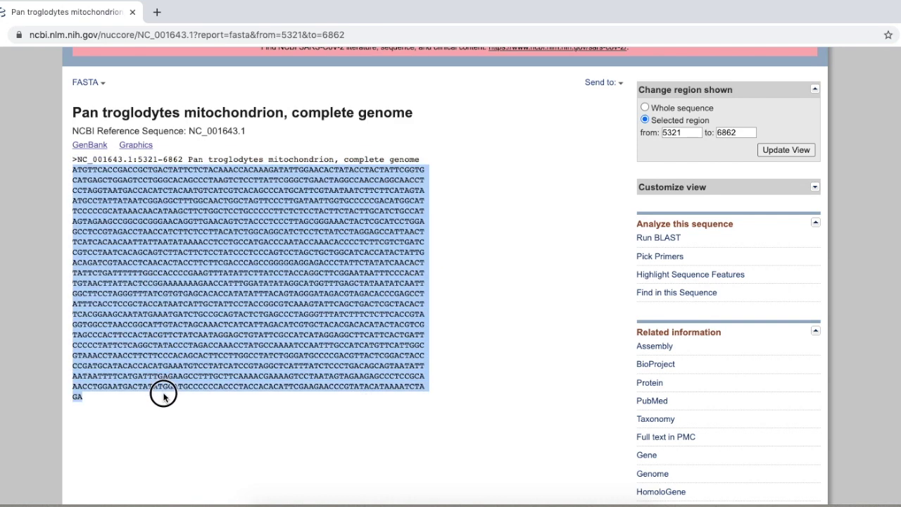
{"action": "right_click", "coordinate": [175, 341]}
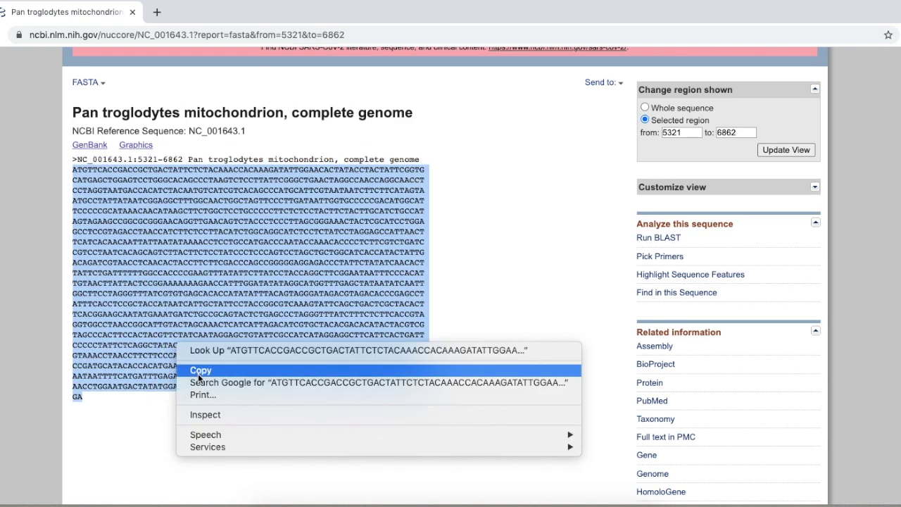
{"action": "left_click", "coordinate": [200, 371]}
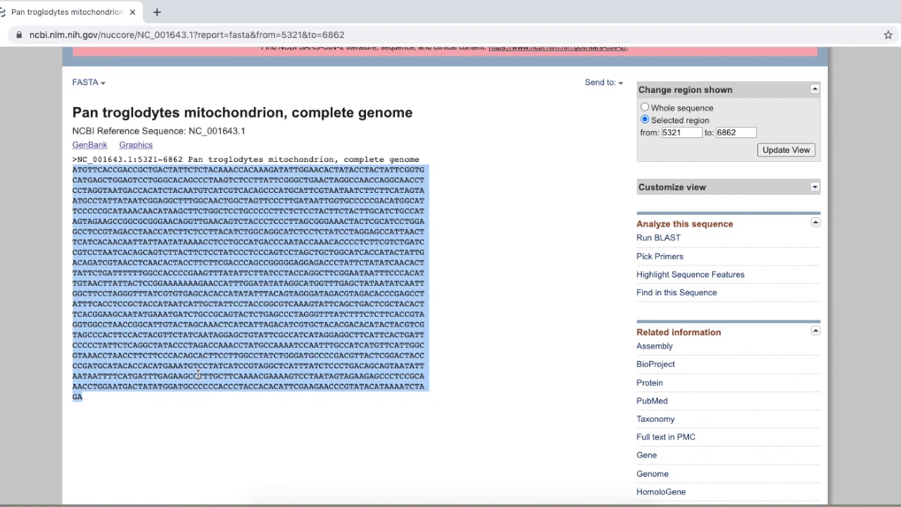
{"action": "left_click", "coordinate": [156, 11]}
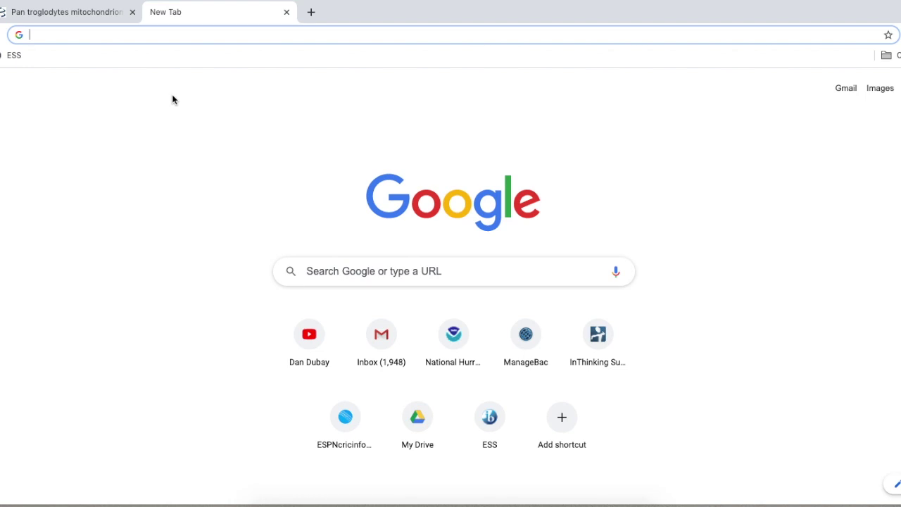
Search Google for 'ncbi blast' and reach the Standard Nucleotide BLAST (blastn) form.
{"action": "left_click", "coordinate": [380, 277]}
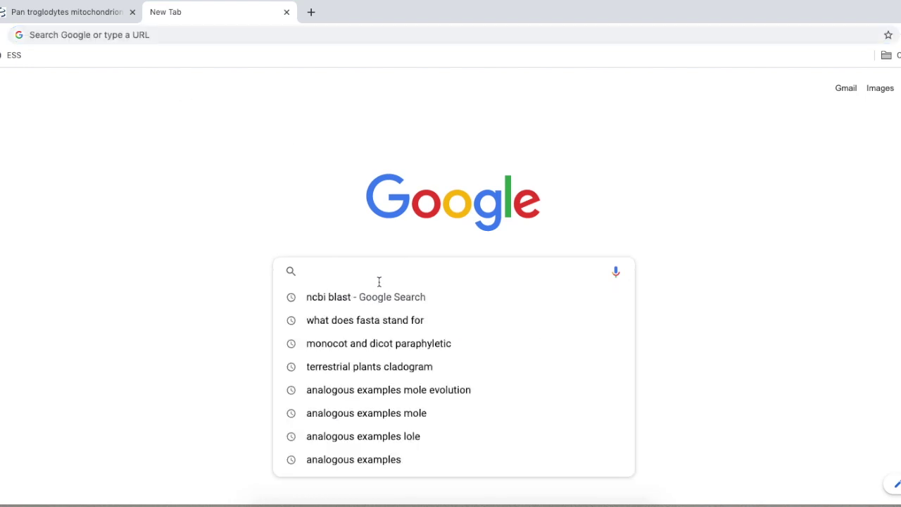
{"action": "left_click", "coordinate": [378, 298]}
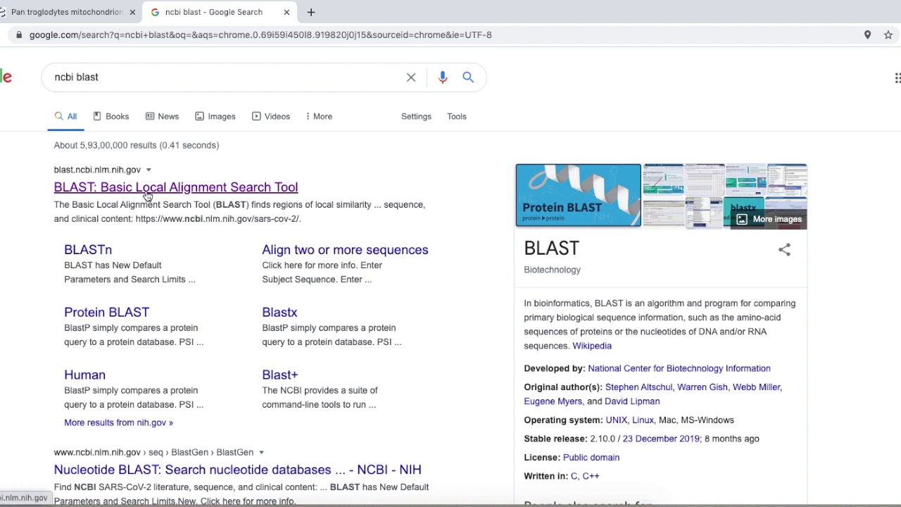
{"action": "left_click", "coordinate": [224, 189]}
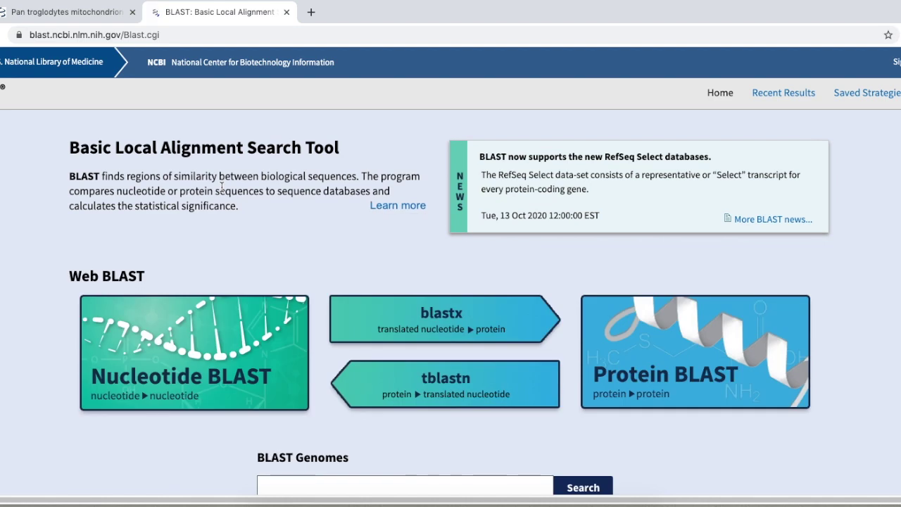
{"action": "scroll", "coordinate": [288, 302], "scroll_direction": "down", "scroll_amount": 1}
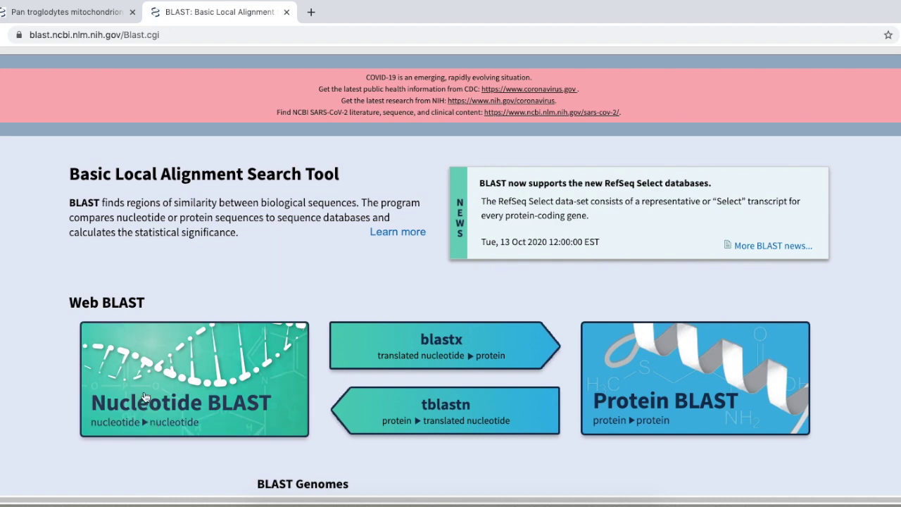
{"action": "left_click", "coordinate": [148, 365]}
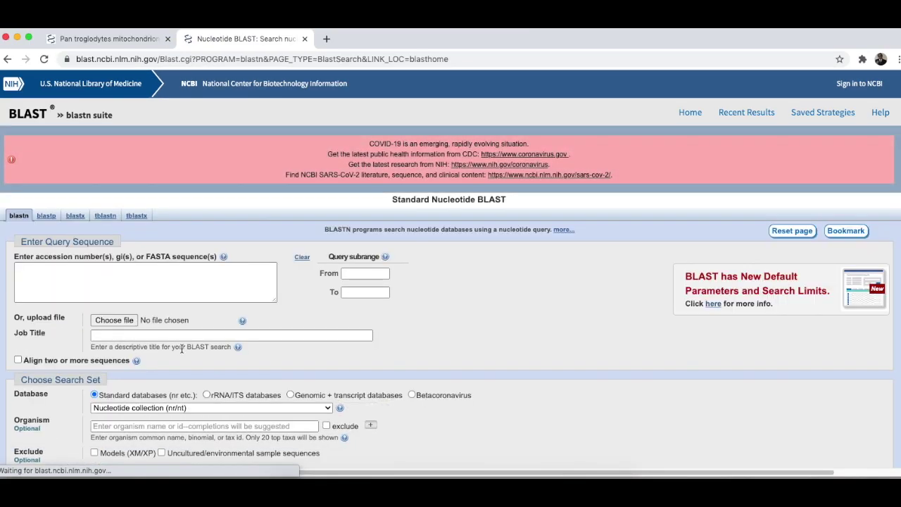
Enable 'Align two or more sequences', paste the chimp COX1 query, and title the job 'Chimp vs Human'.
{"action": "left_click", "coordinate": [18, 360]}
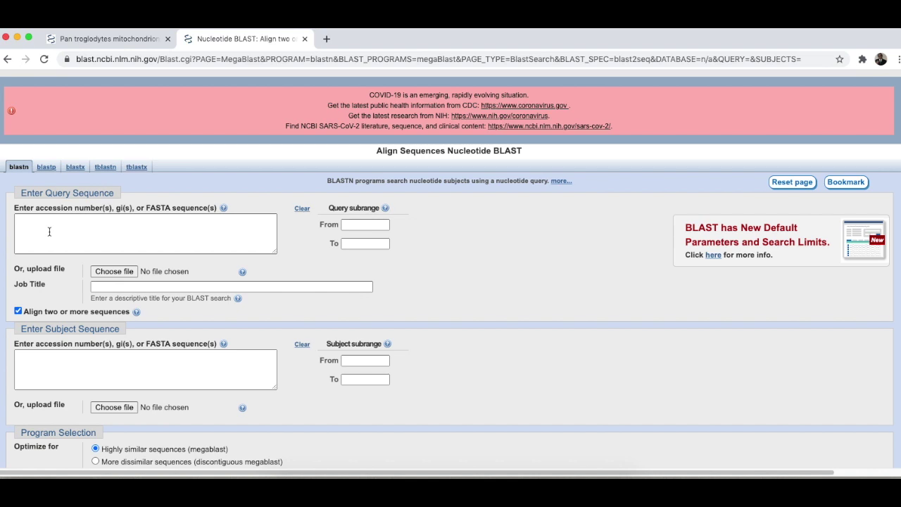
{"action": "left_click", "coordinate": [48, 229]}
{"action": "right_click", "coordinate": [47, 224]}
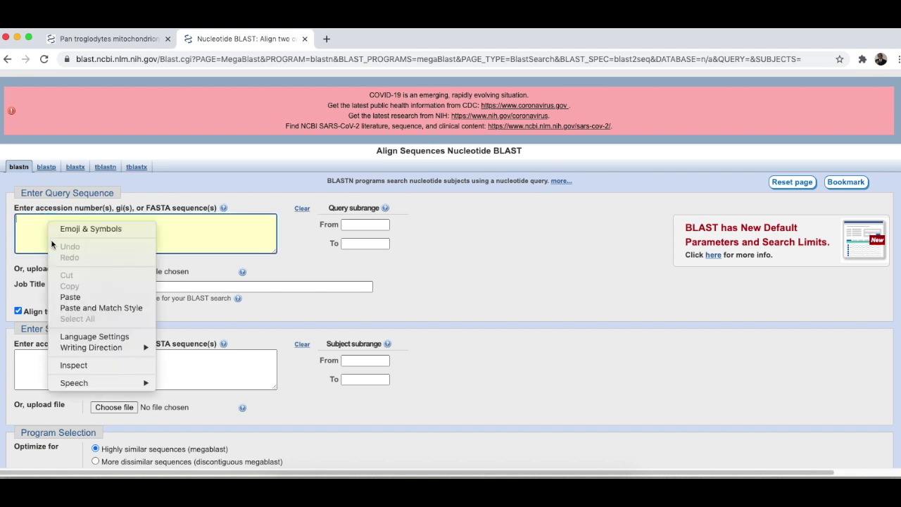
{"action": "left_click", "coordinate": [70, 298]}
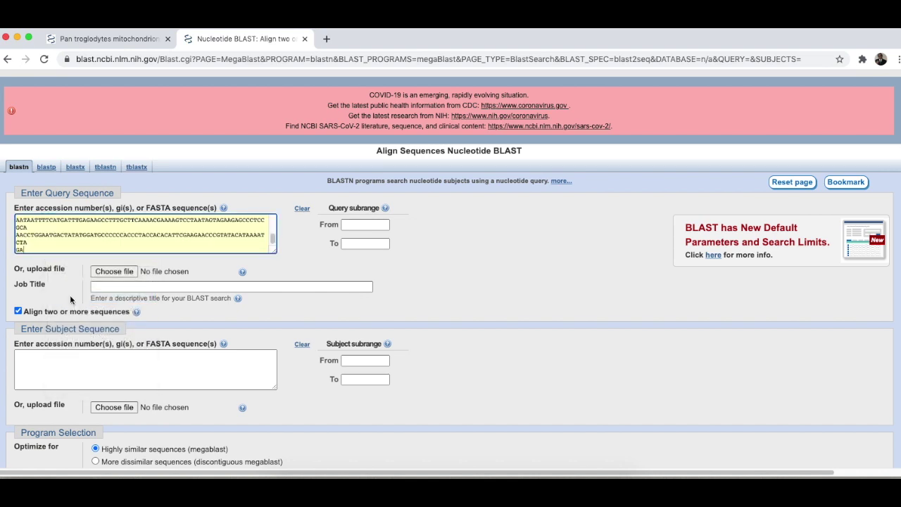
{"action": "left_click", "coordinate": [112, 288]}
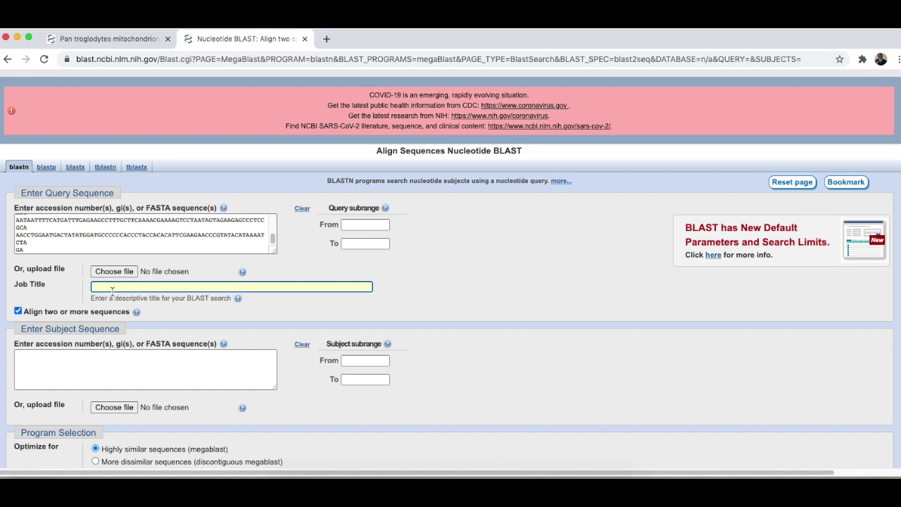
{"action": "type", "text": "Chimp vs Human"}
Go back from the chimpanzee FASTA page to the COX1 Gene search results.
{"action": "scroll", "coordinate": [98, 309], "scroll_direction": "down", "scroll_amount": 2}
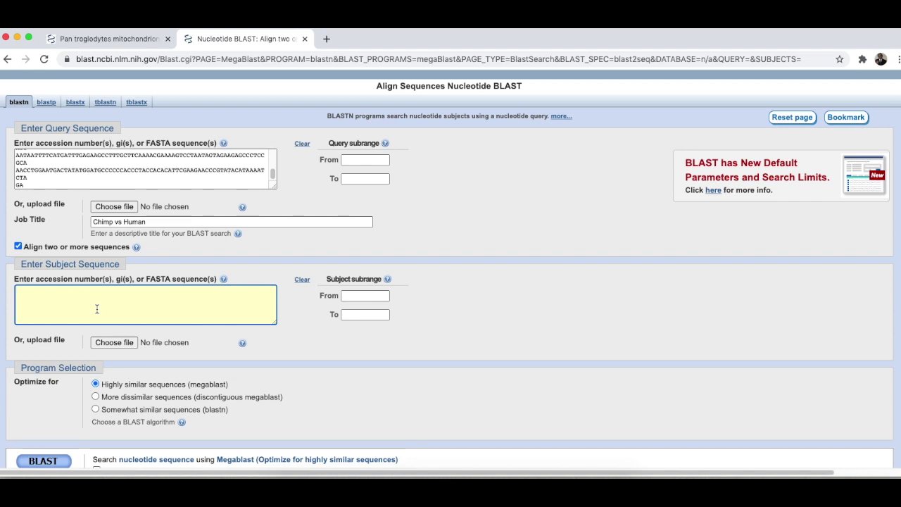
{"action": "left_click", "coordinate": [113, 38]}
{"action": "scroll", "coordinate": [525, 219], "scroll_direction": "up", "scroll_amount": 1}
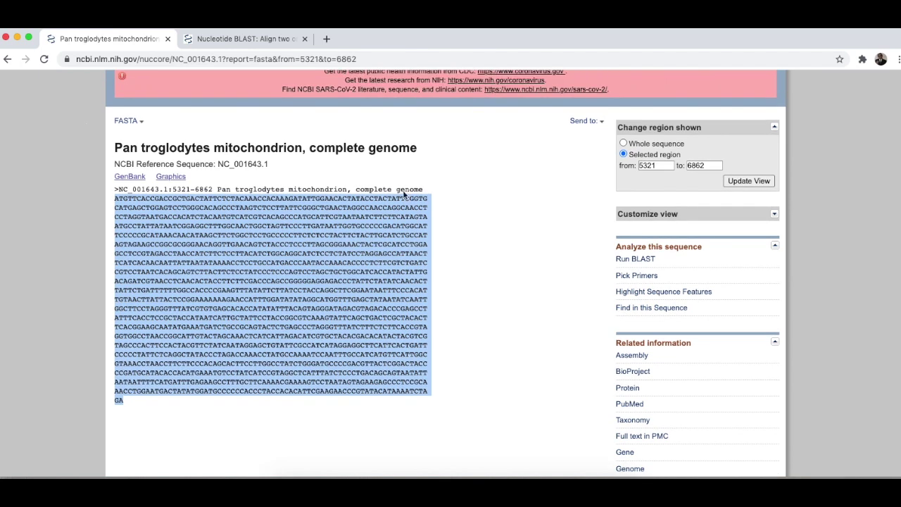
{"action": "left_click", "coordinate": [8, 60]}
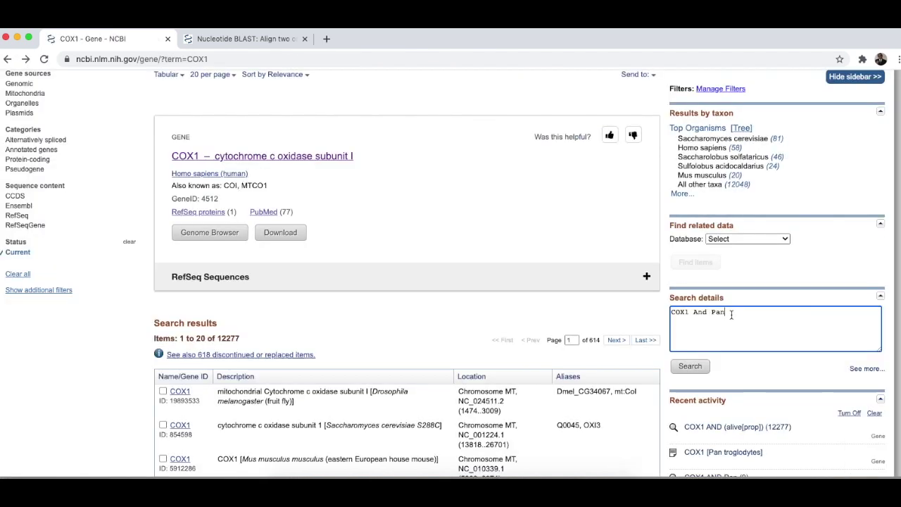
Search 'COX1 And Homo' and open the human MT-CO1 record (Gene ID 4512).
{"action": "key", "text": "BackSpace"}
{"action": "key", "text": "BackSpace"}
{"action": "key", "text": "BackSpace"}
{"action": "type", "text": "Homo"}
{"action": "key", "text": "Return"}
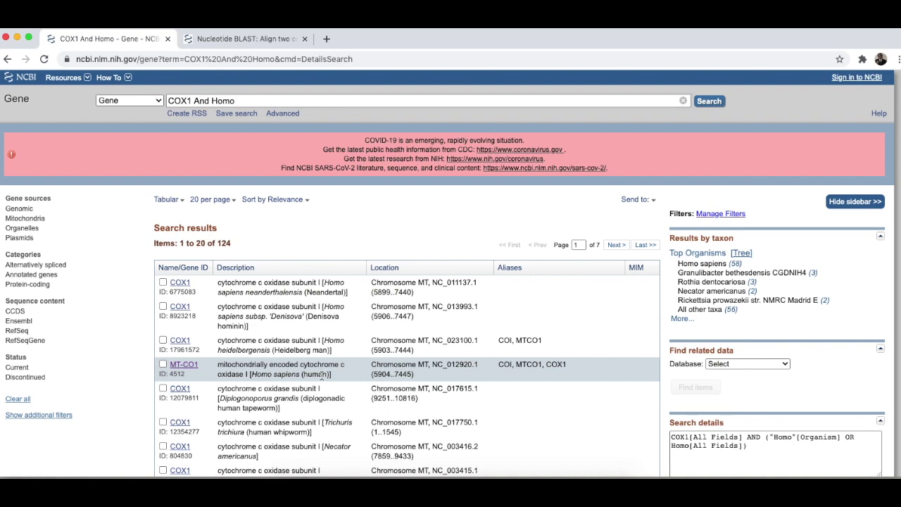
{"action": "left_click", "coordinate": [184, 365]}
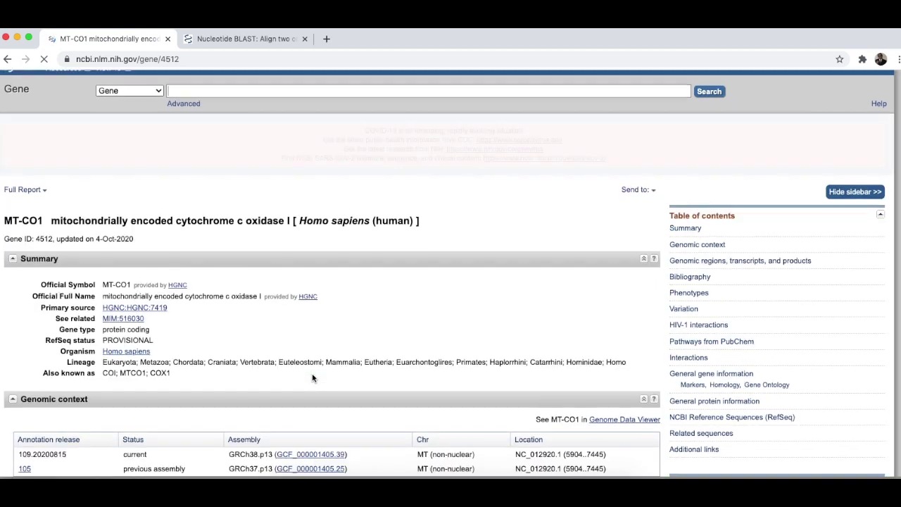
Display the human MT-CO1 FASTA sequence (NC_012920.1, 5904–7445) and select it.
{"action": "scroll", "coordinate": [314, 379], "scroll_direction": "down", "scroll_amount": 5}
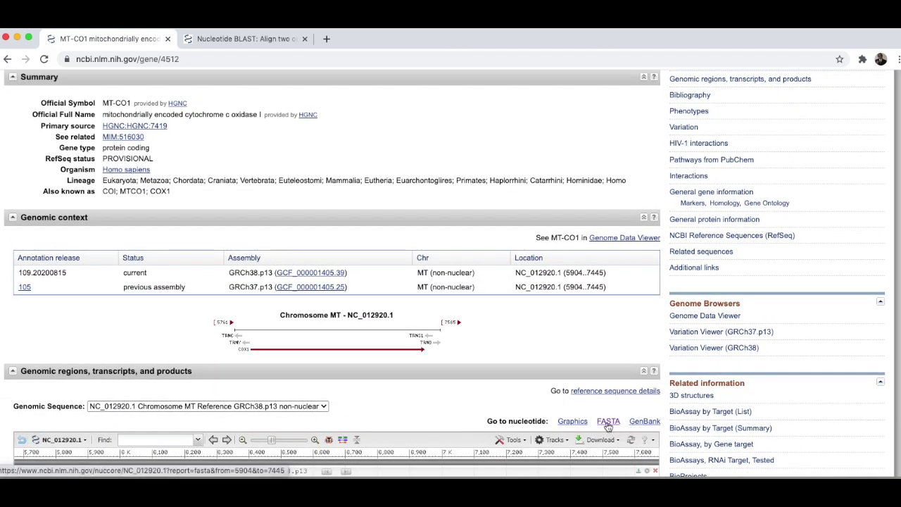
{"action": "left_click", "coordinate": [609, 421]}
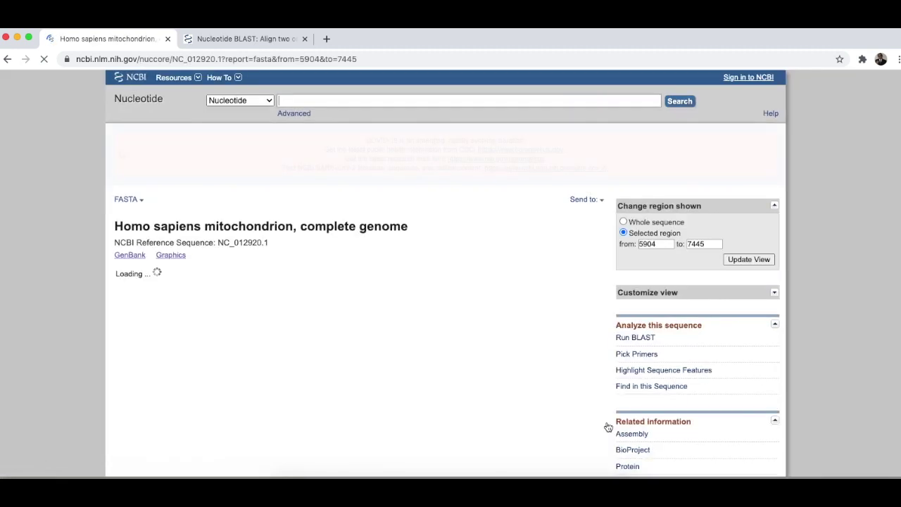
{"action": "scroll", "coordinate": [313, 395], "scroll_direction": "down", "scroll_amount": 3}
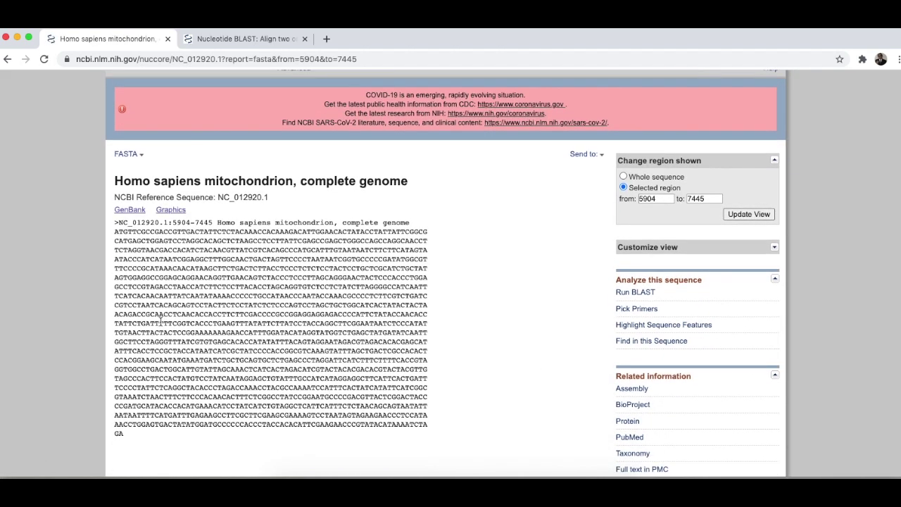
{"action": "left_click_drag", "start_coordinate": [116, 212], "coordinate": [183, 414]}
Paste the human MT-CO1 sequence as Subject and enable 'Show results in a new window'.
{"action": "key", "text": "ctrl+Tab"}
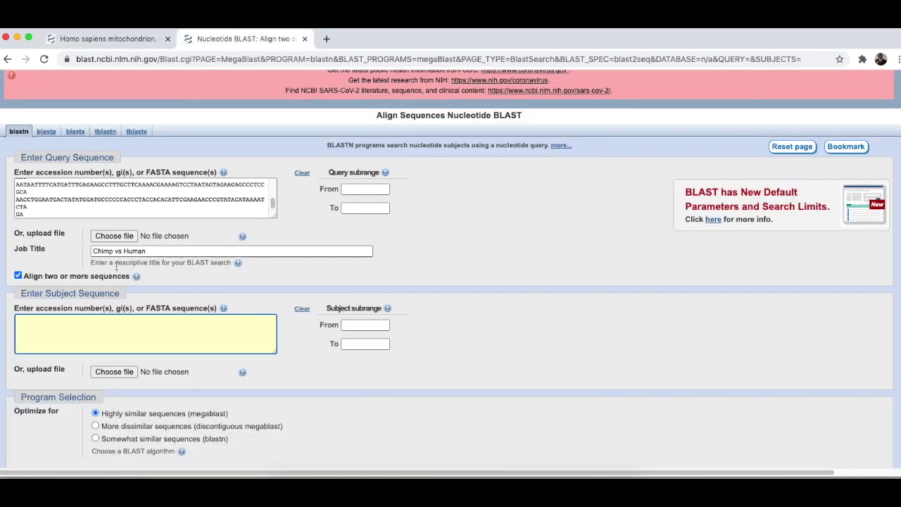
{"action": "right_click", "coordinate": [60, 327]}
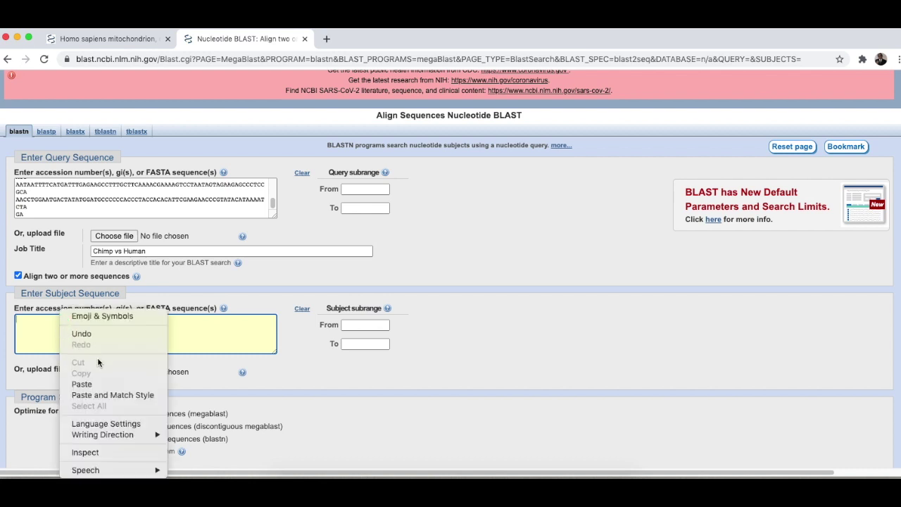
{"action": "left_click", "coordinate": [99, 382]}
{"action": "scroll", "coordinate": [288, 362], "scroll_direction": "down", "scroll_amount": 2}
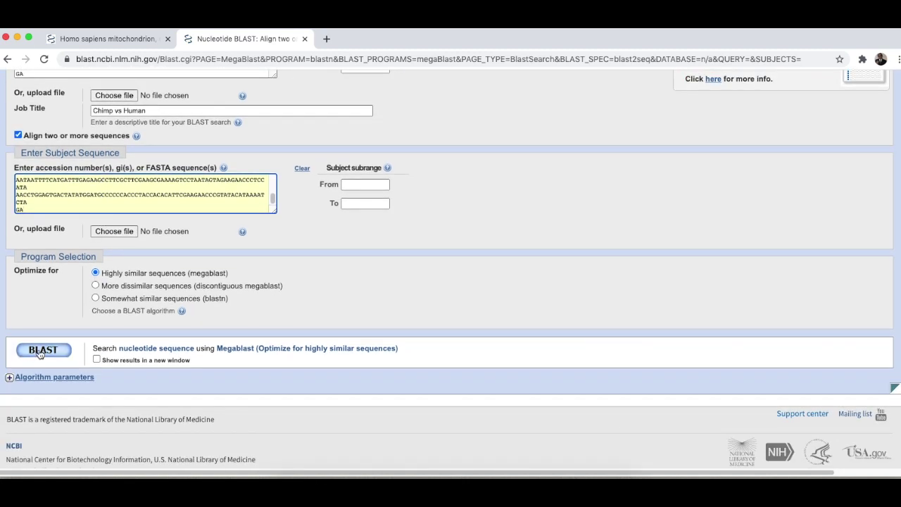
{"action": "left_click", "coordinate": [96, 360]}
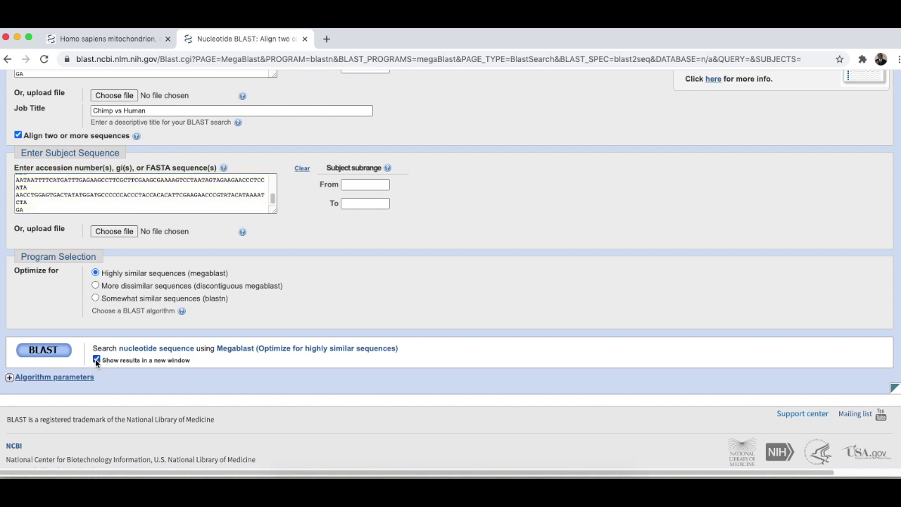
Run the BLAST alignment and scroll to the summary: 91.32% identity, 100% query cover.
{"action": "left_click", "coordinate": [28, 351]}
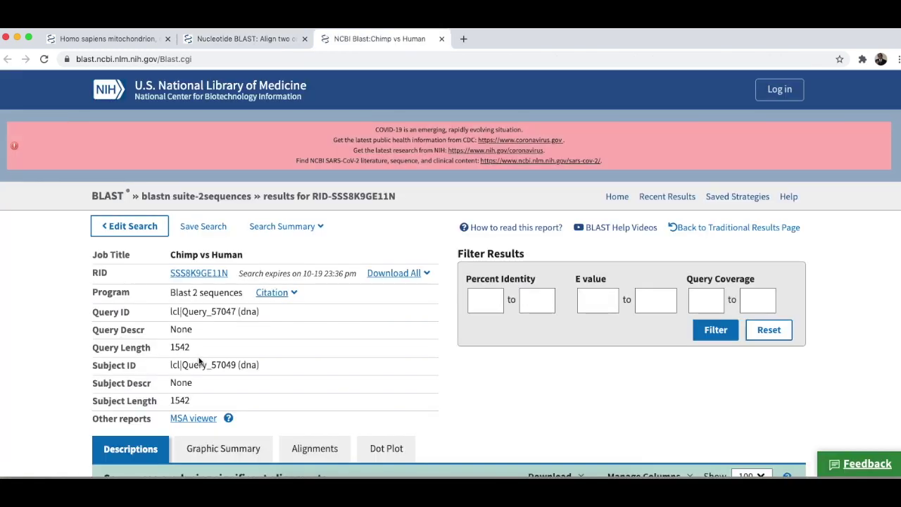
{"action": "scroll", "coordinate": [200, 361], "scroll_direction": "down", "scroll_amount": 3}
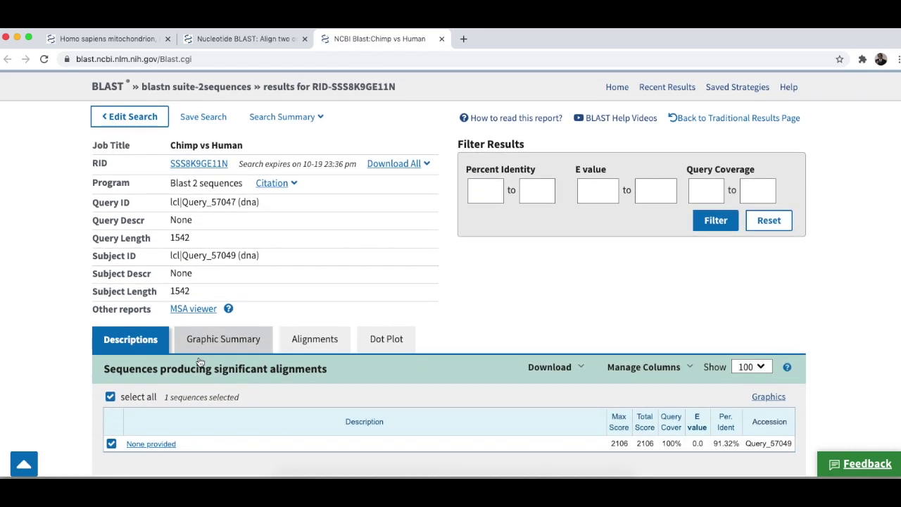
{"action": "scroll", "coordinate": [200, 361], "scroll_direction": "down", "scroll_amount": 1}
{"action": "scroll", "coordinate": [199, 357], "scroll_direction": "down", "scroll_amount": 1}
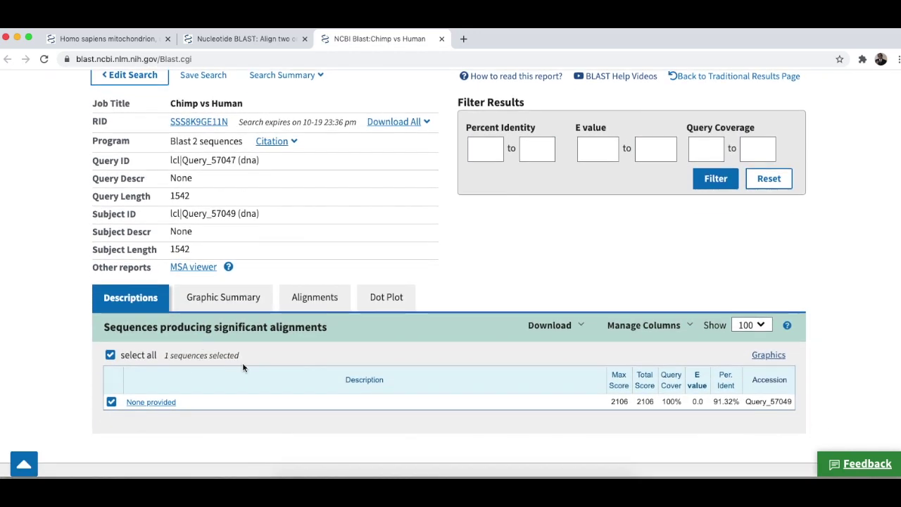